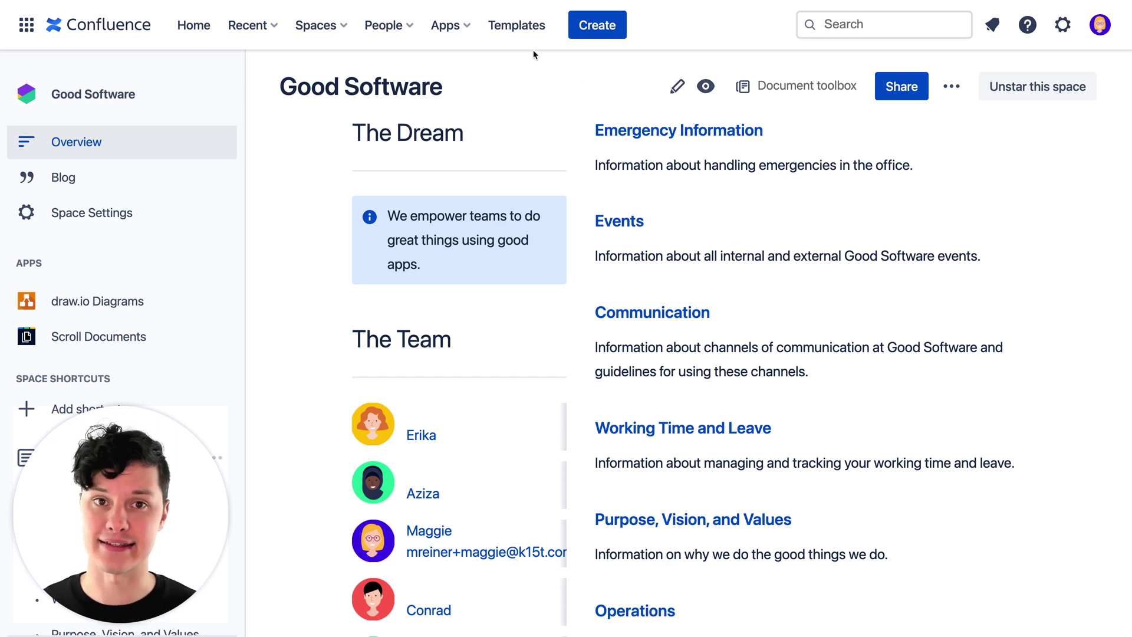
Step: Browse down the Templates gallery and preview the Disruptive brainstorming template
click(513, 24)
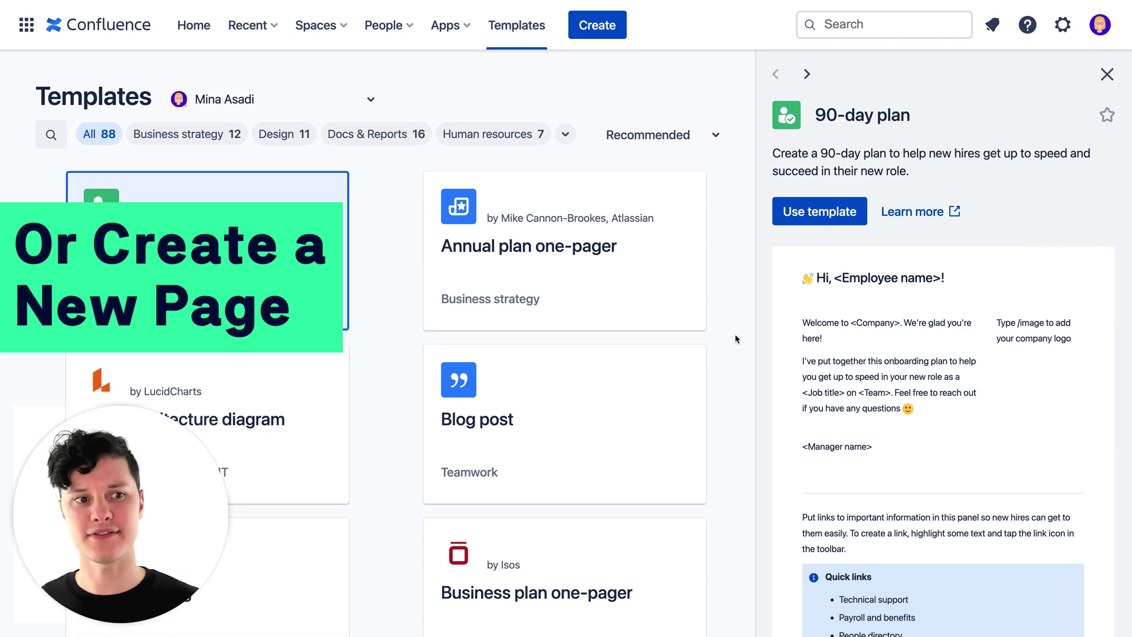
scroll(734, 334, down, 4)
scroll(734, 333, down, 8)
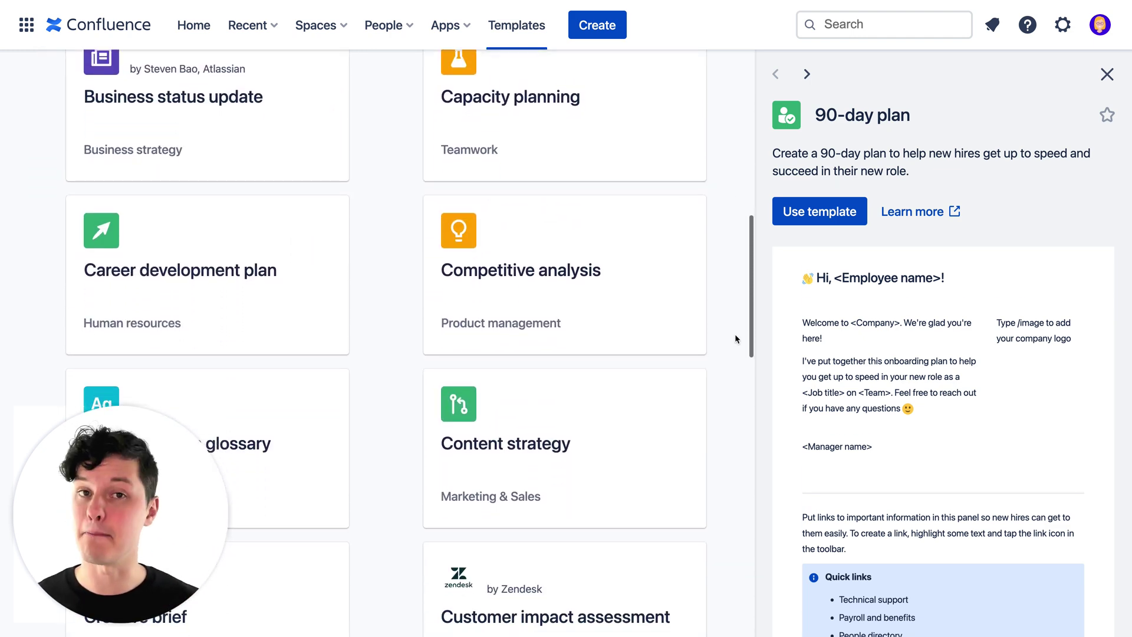
scroll(735, 334, down, 6)
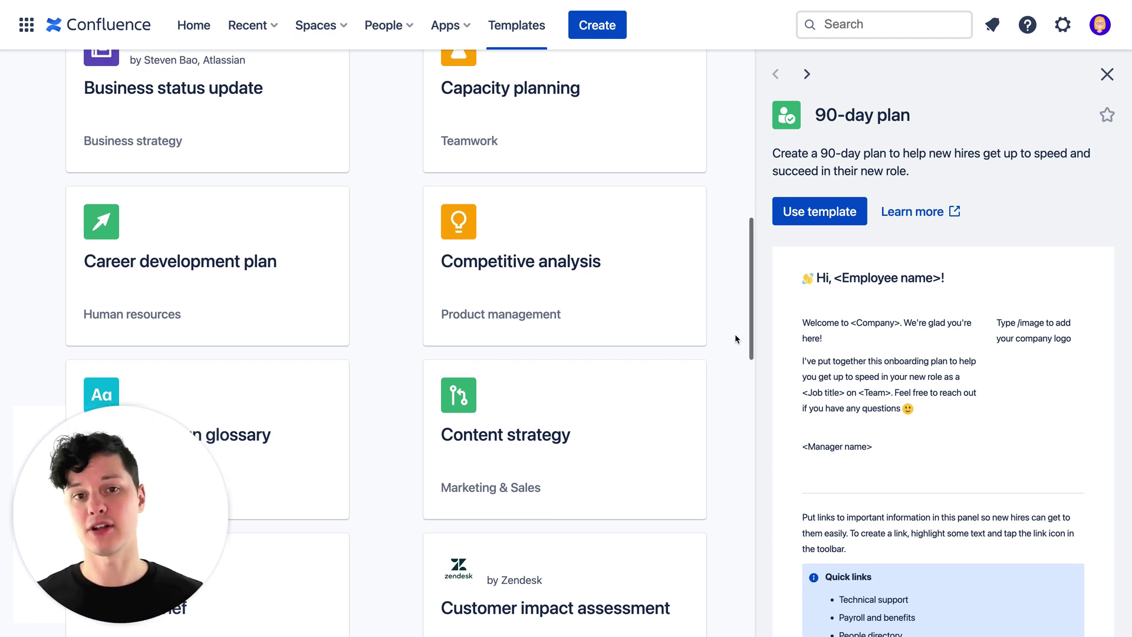
scroll(734, 334, down, 12)
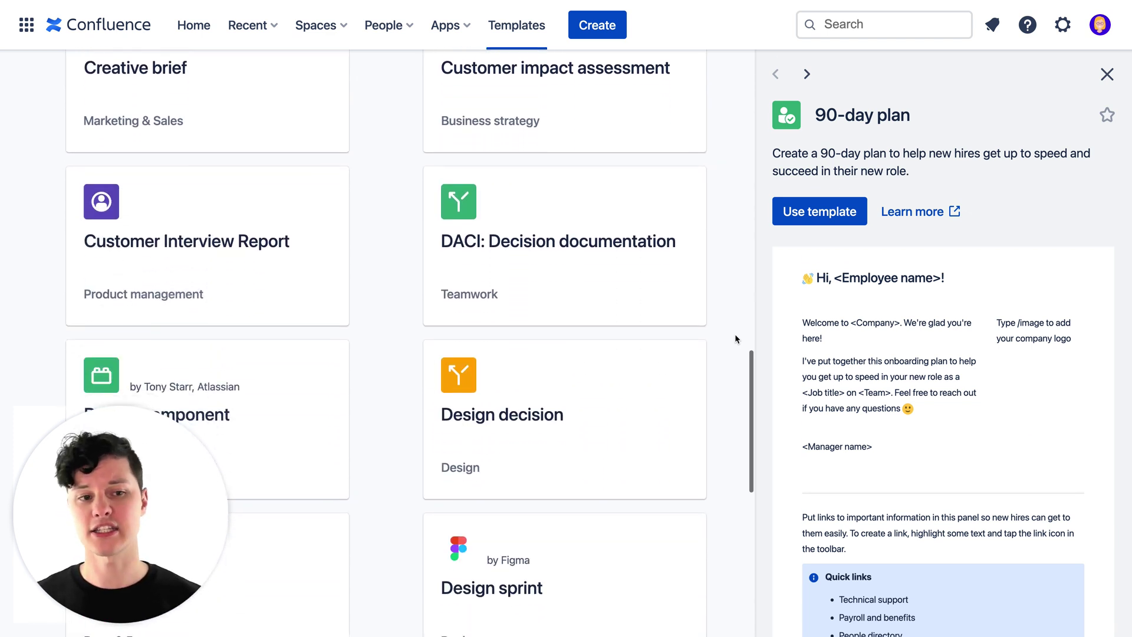
scroll(735, 334, down, 2)
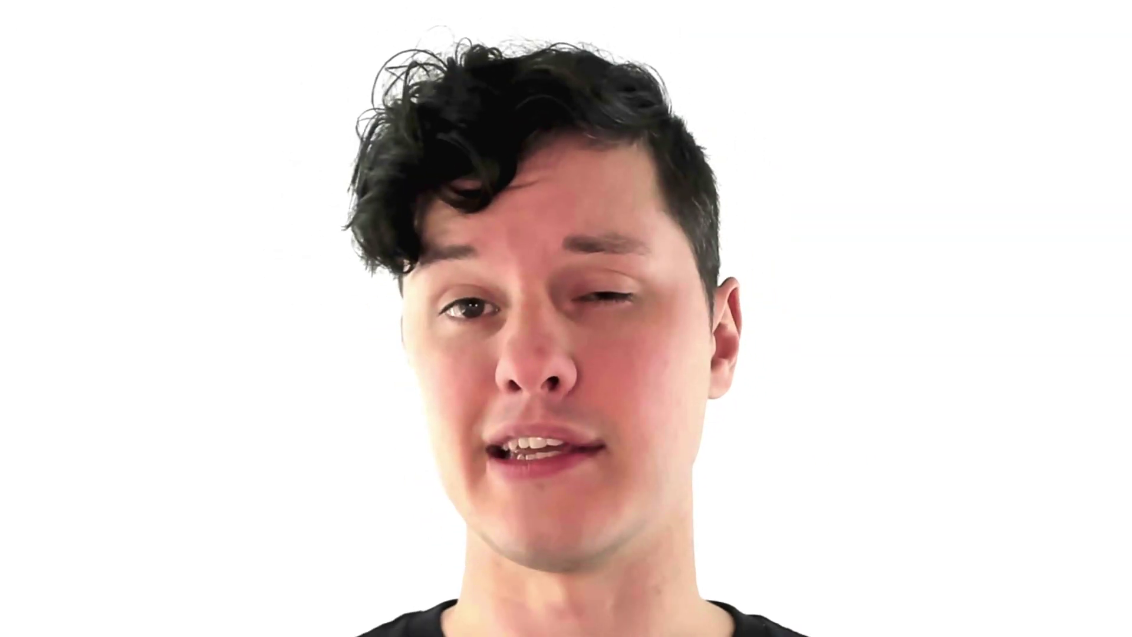
click(593, 320)
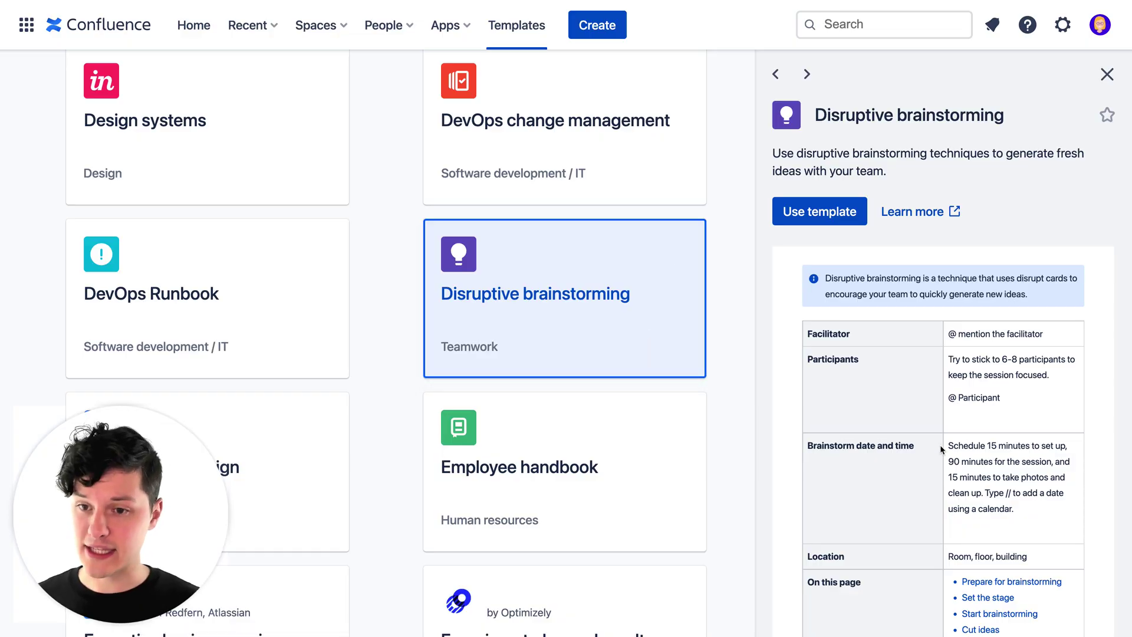
Step: Scroll through the Disruptive brainstorming template preview and back up
scroll(940, 445, down, 10)
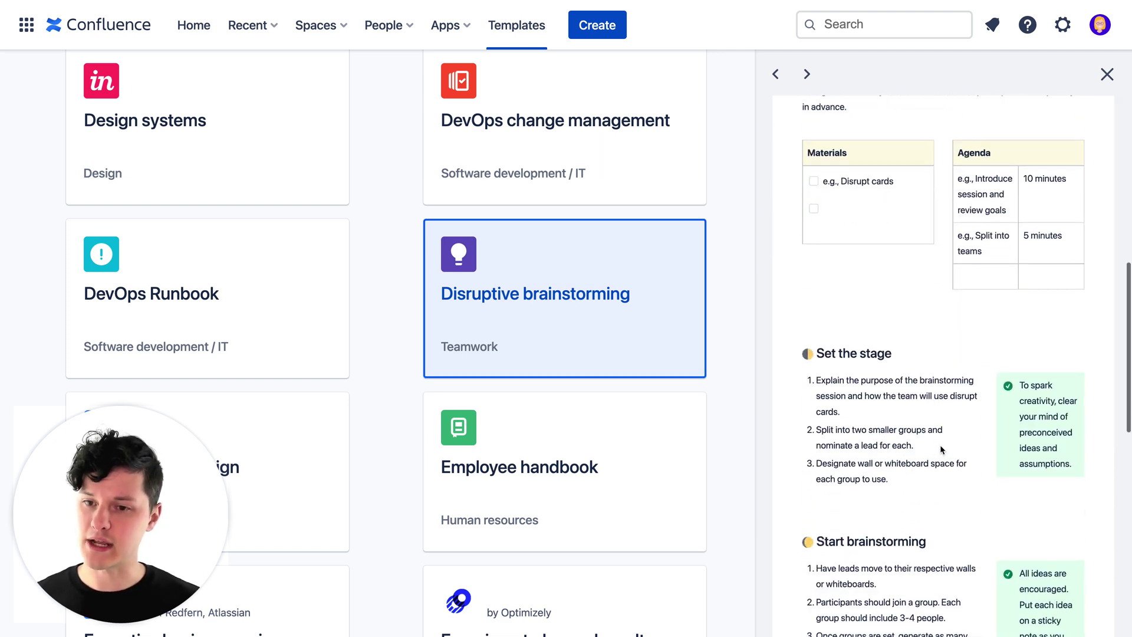
scroll(940, 444, up, 10)
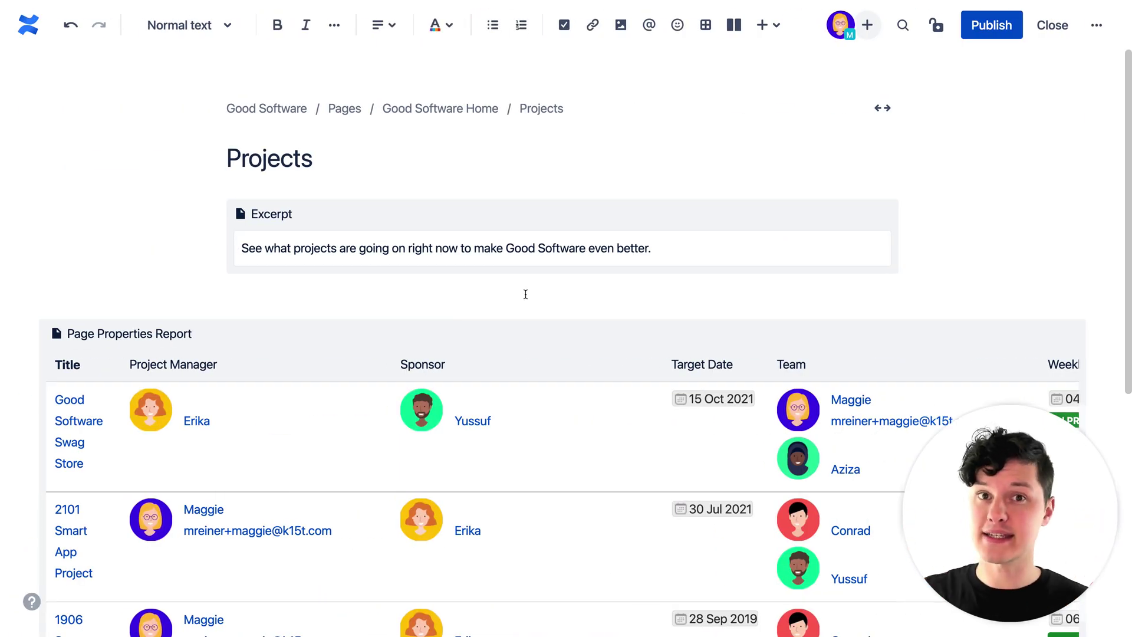
Step: Insert a Create from Template button below the excerpt, using template Project, labelled 'Create a project'
click(525, 294)
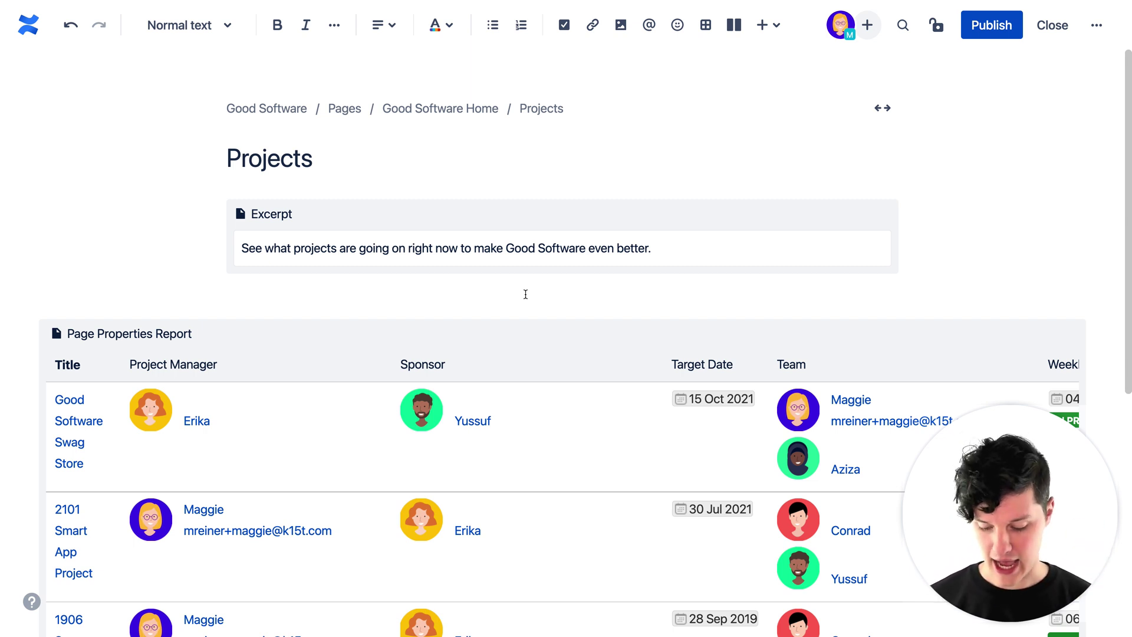
text(/crea)
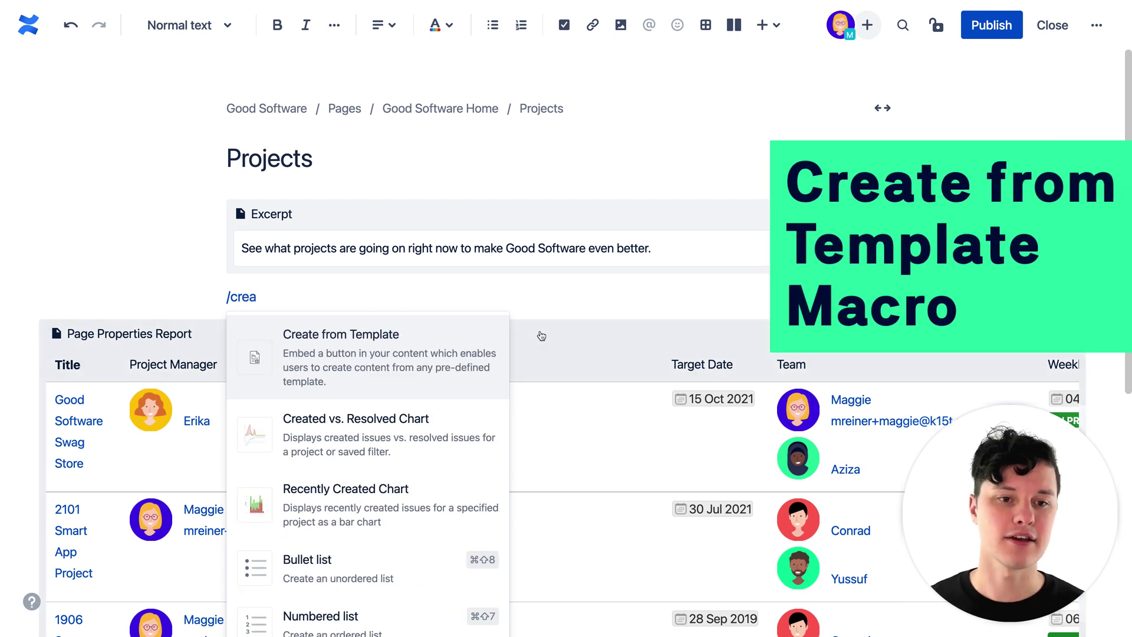
click(415, 349)
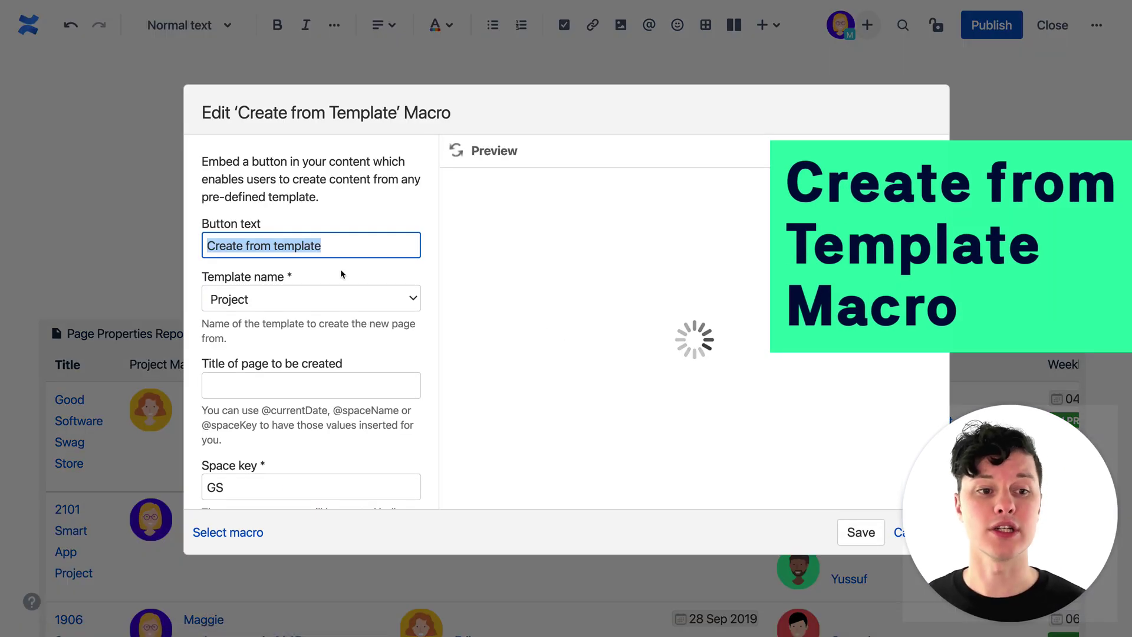
click(329, 296)
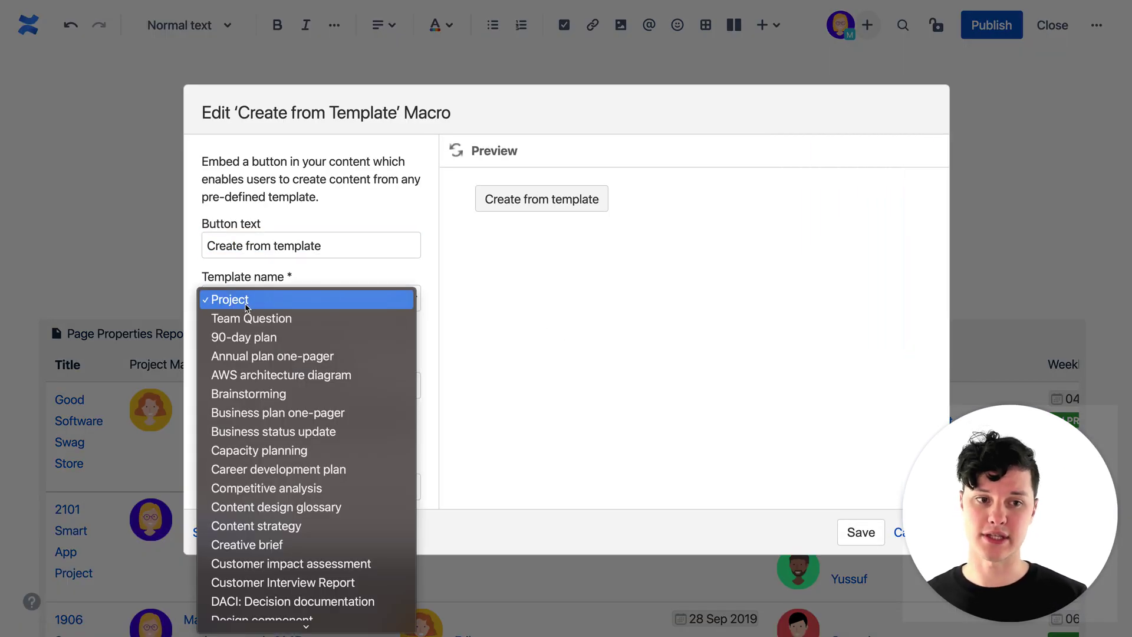
click(246, 302)
click(327, 248)
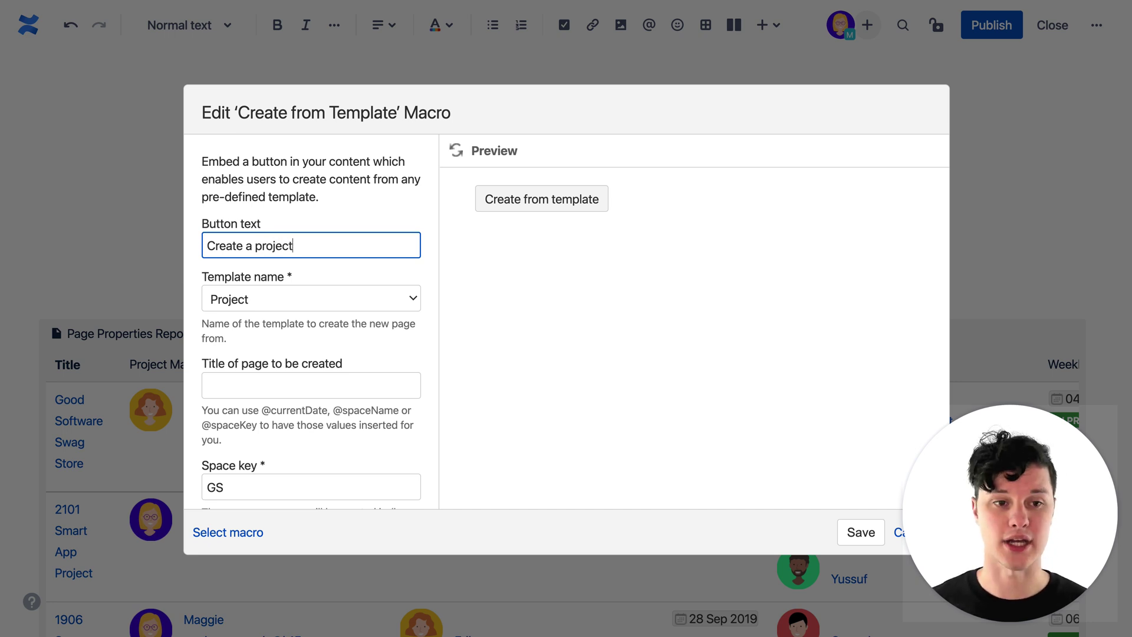
click(457, 152)
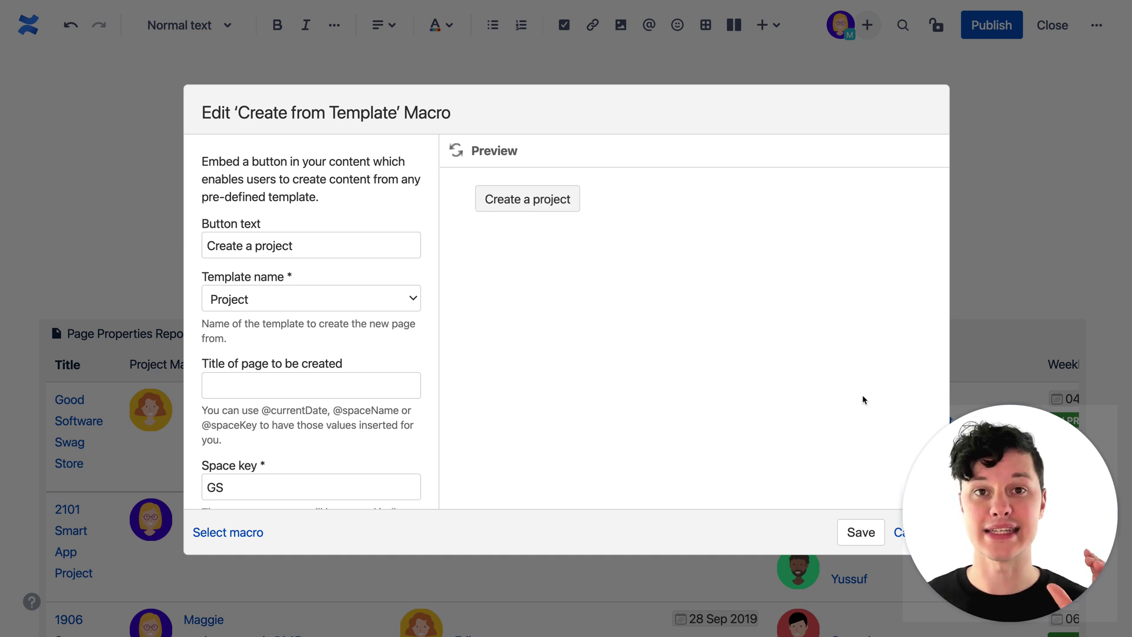
click(860, 533)
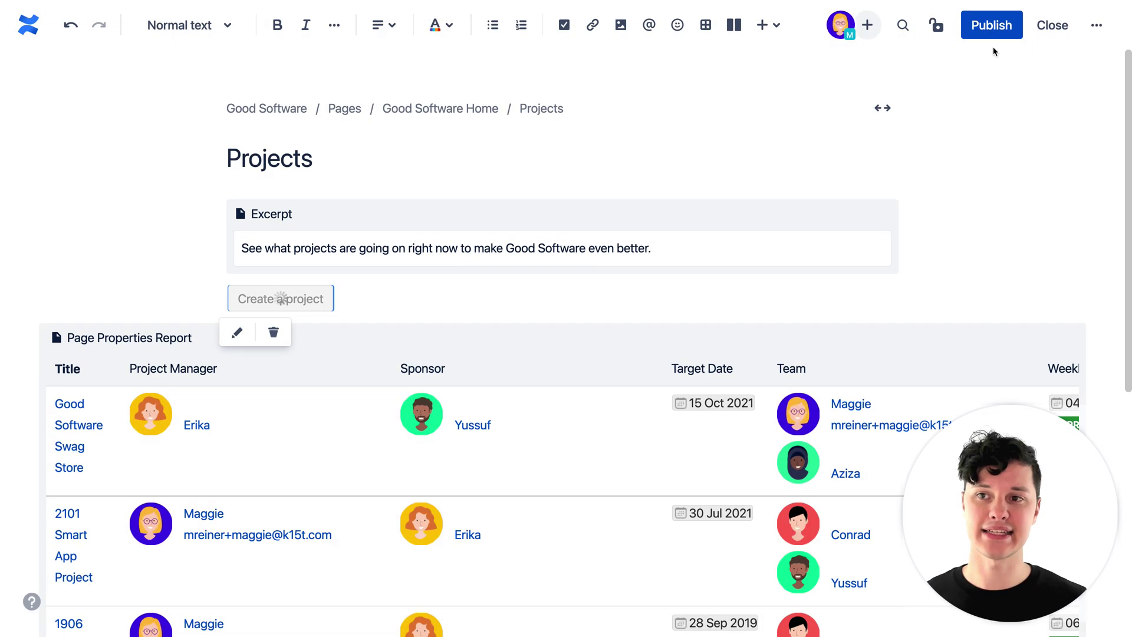
Step: Publish the Projects page, then use its 'Create a project' button to open a new Project-template page
click(992, 24)
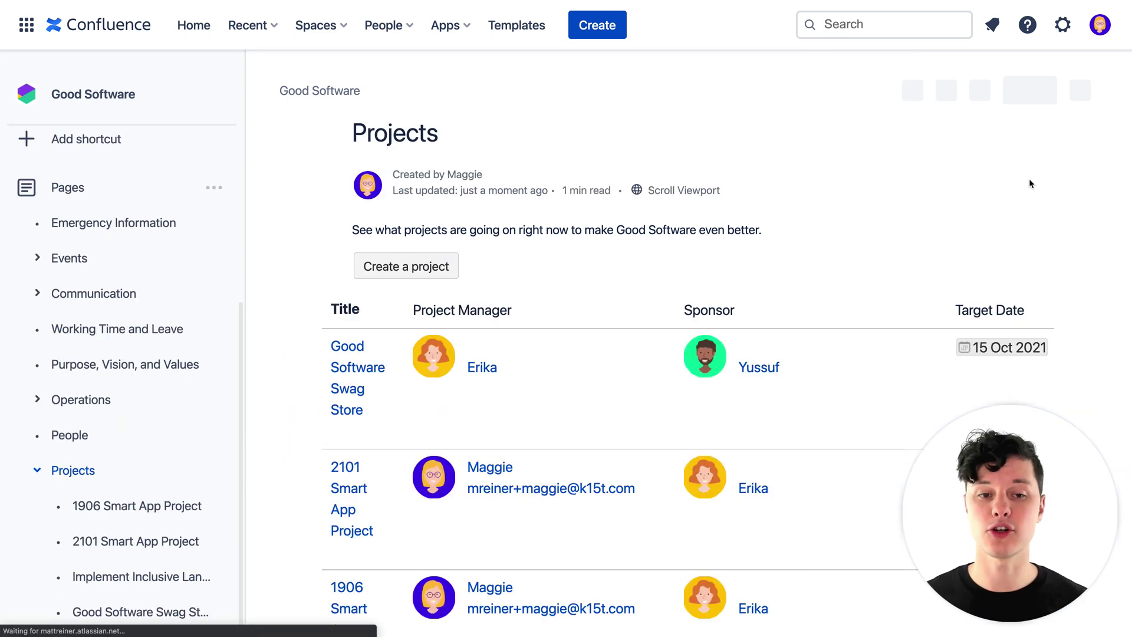
click(443, 266)
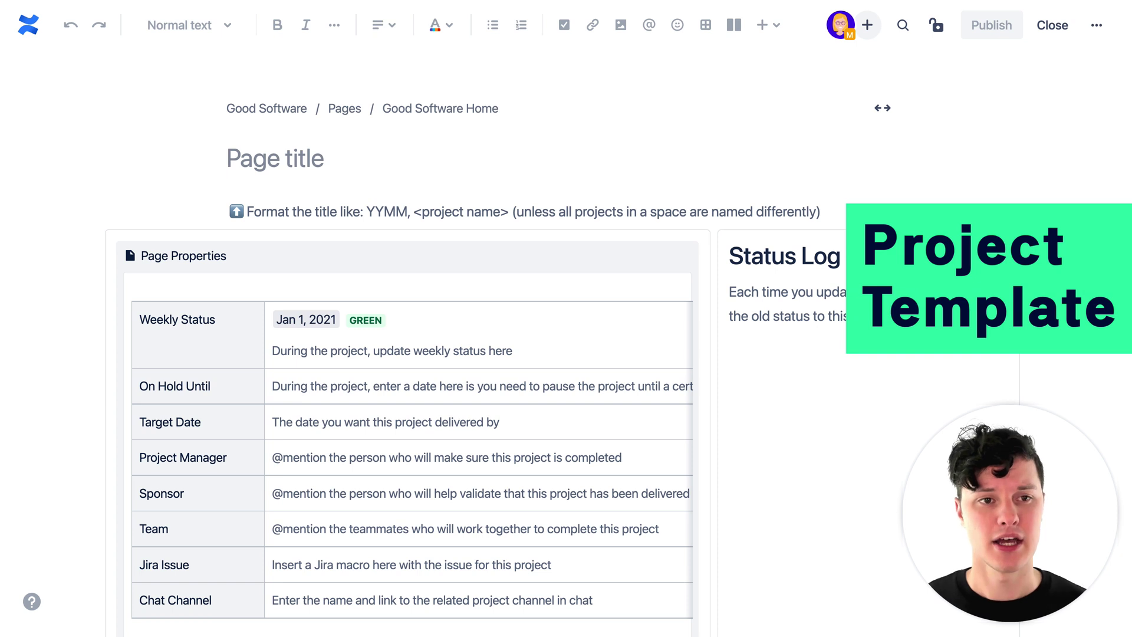
Step: Place the cursor after the Status Log text of the new project page and scroll through it
scroll(566, 342, down, 3)
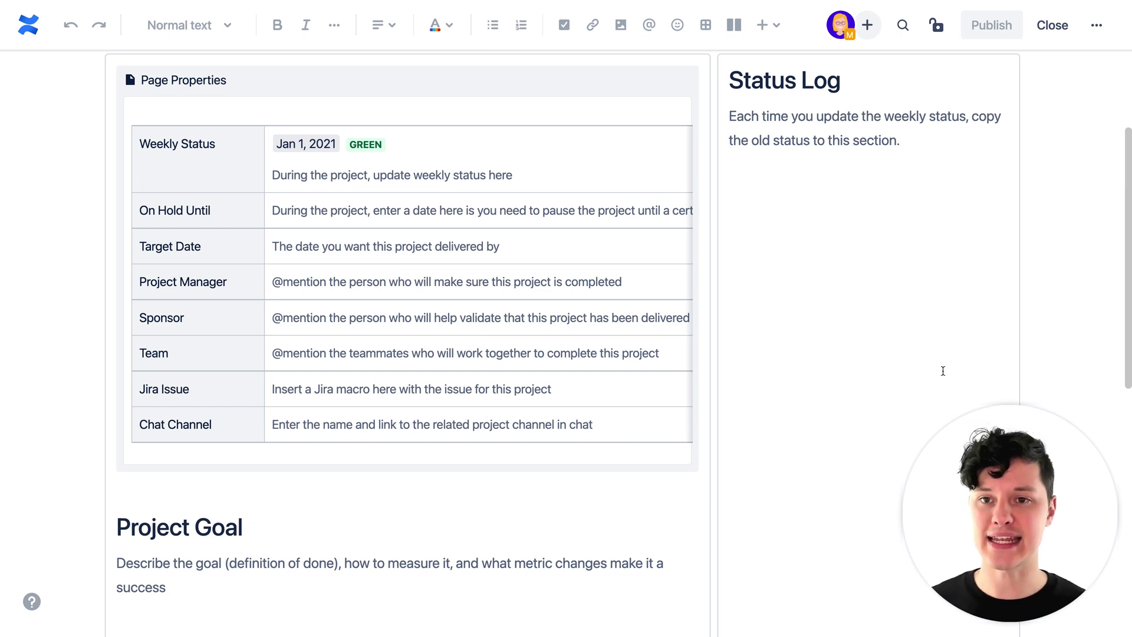
click(1032, 375)
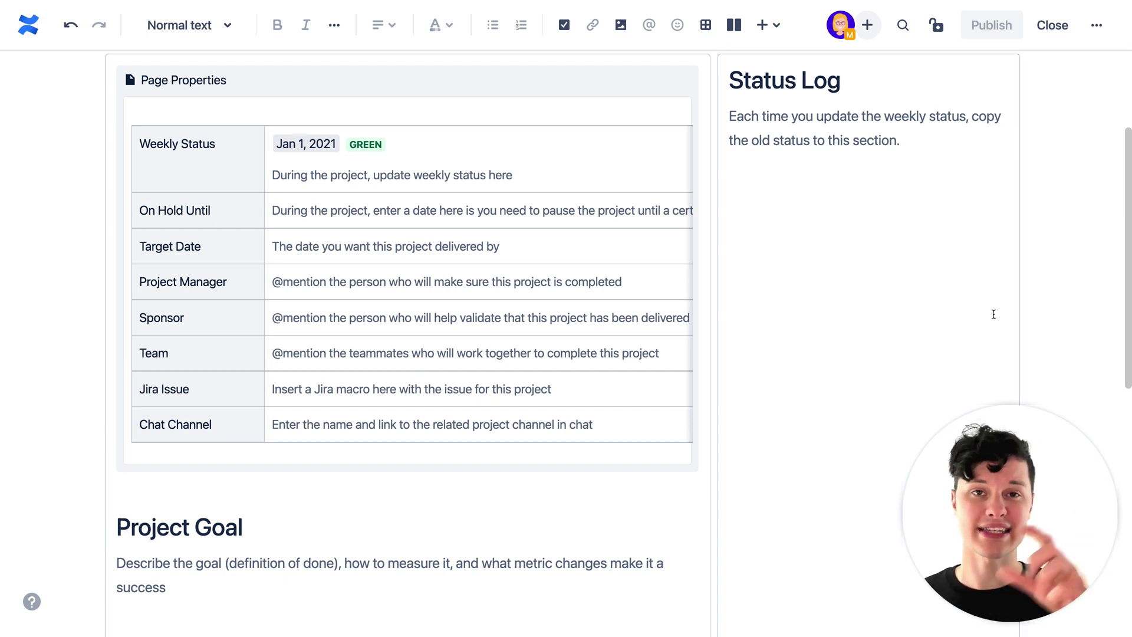
click(1065, 301)
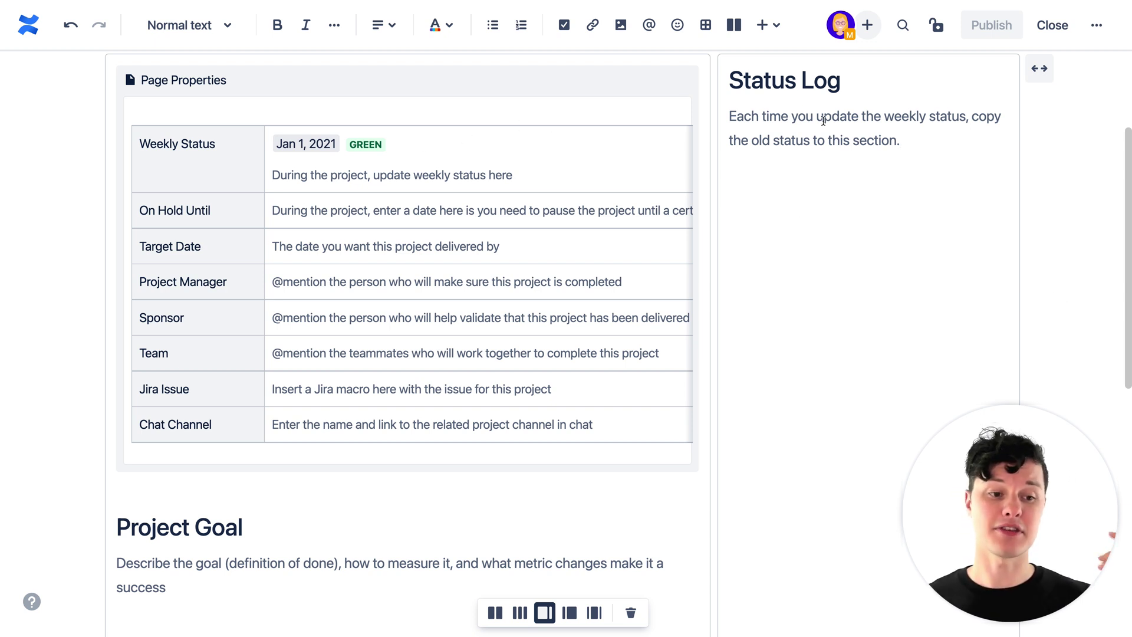
scroll(708, 455, down, 8)
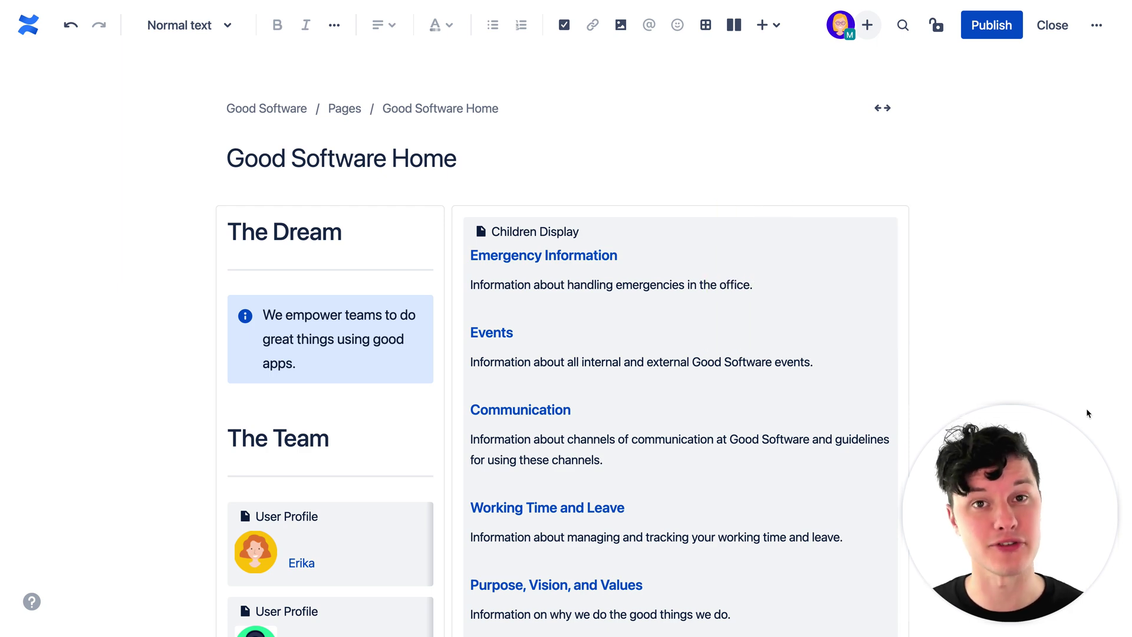
Step: Insert a Content by Label macro below the Projects heading, filtered to label 'project'
scroll(1086, 408, down, 10)
click(293, 510)
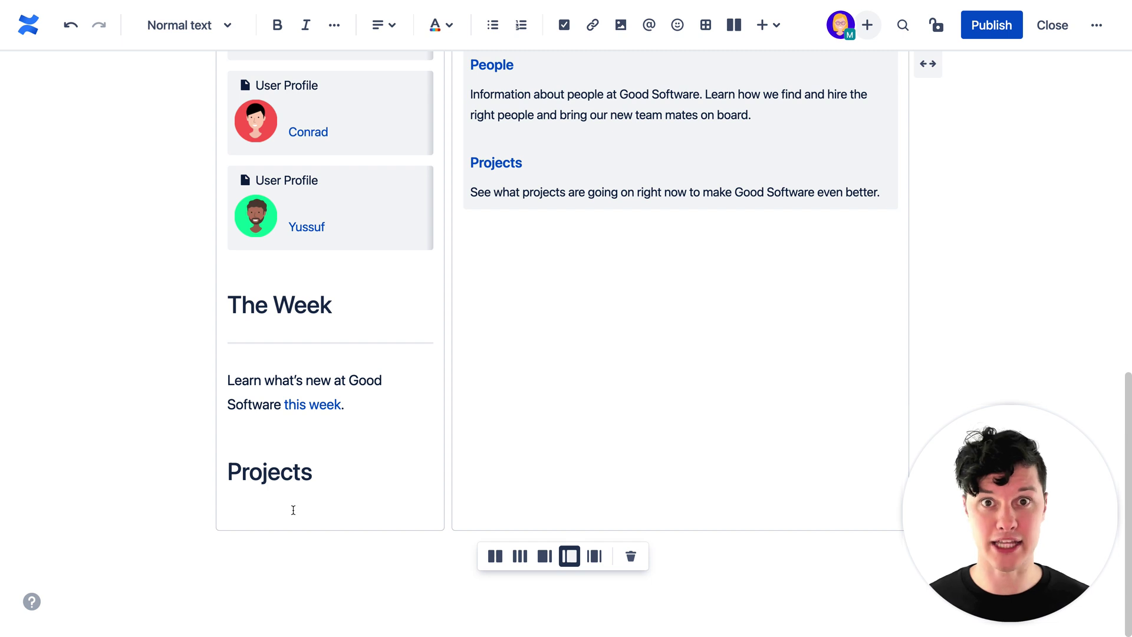
text(/contn)
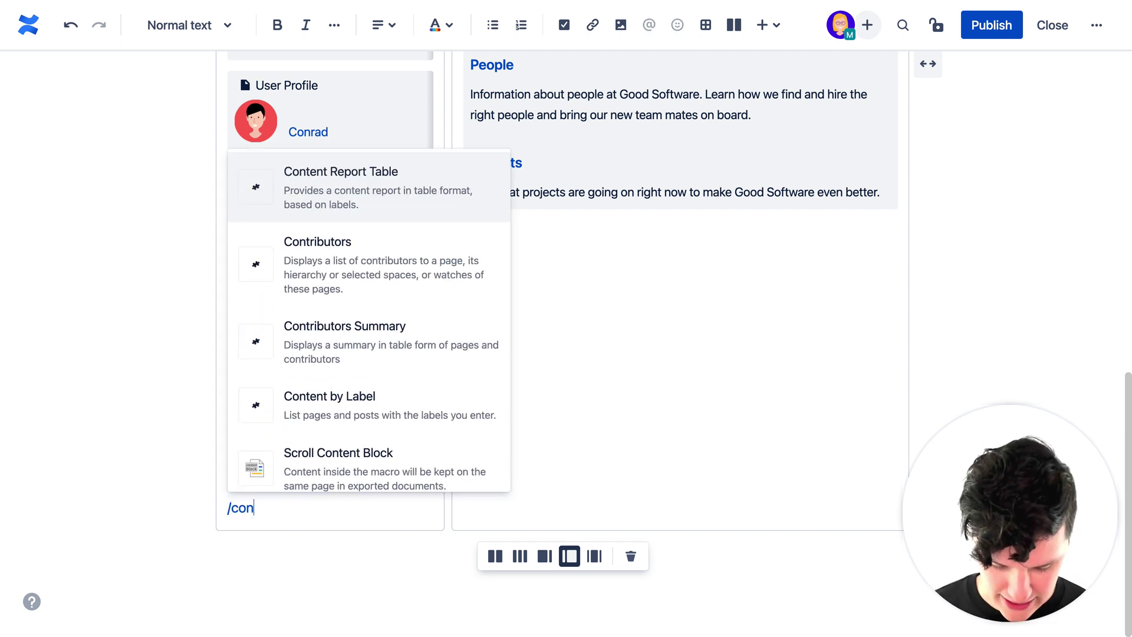
click(278, 238)
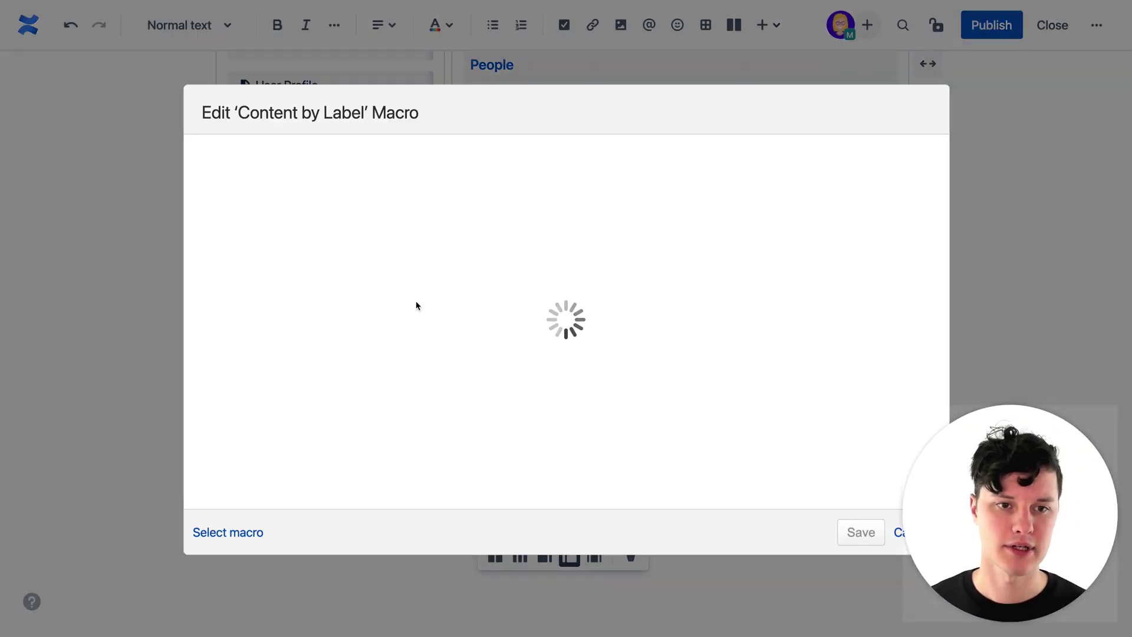
click(275, 223)
text(pro)
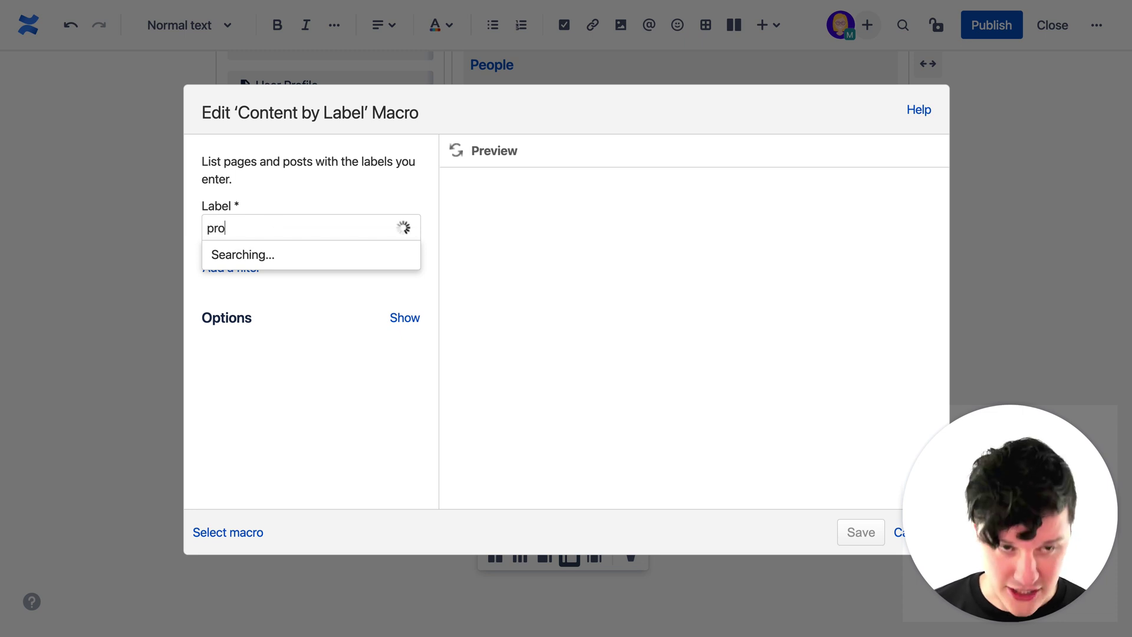
click(280, 280)
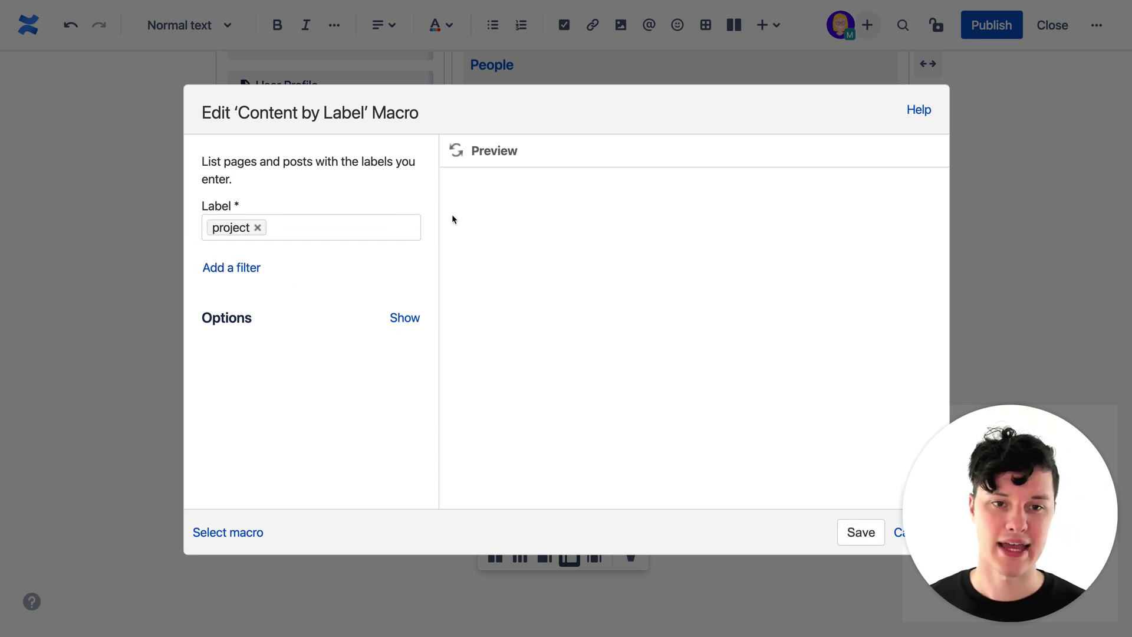
Step: Untick Show Labels and Show Space Name in the macro options and save the list
click(456, 152)
click(405, 318)
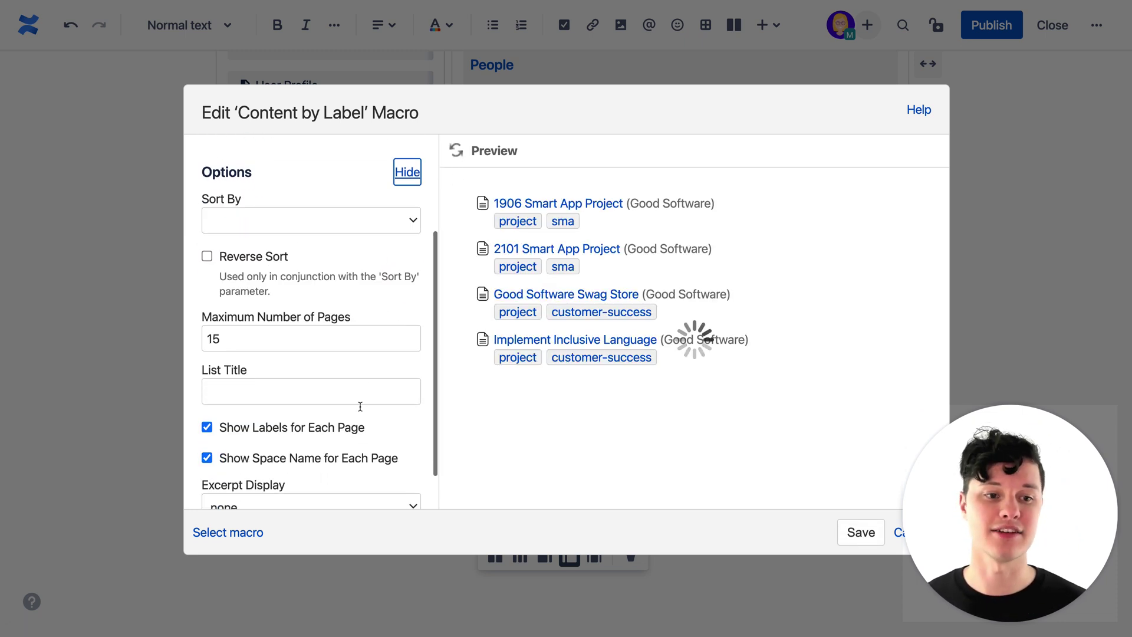
scroll(360, 407, down, 2)
click(263, 381)
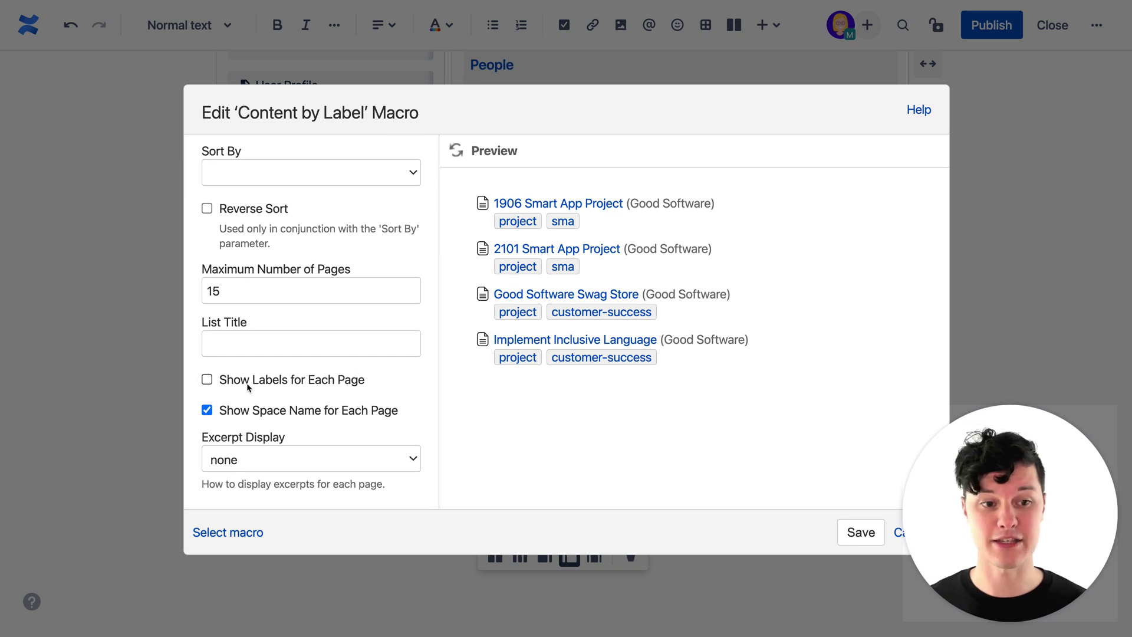
click(224, 410)
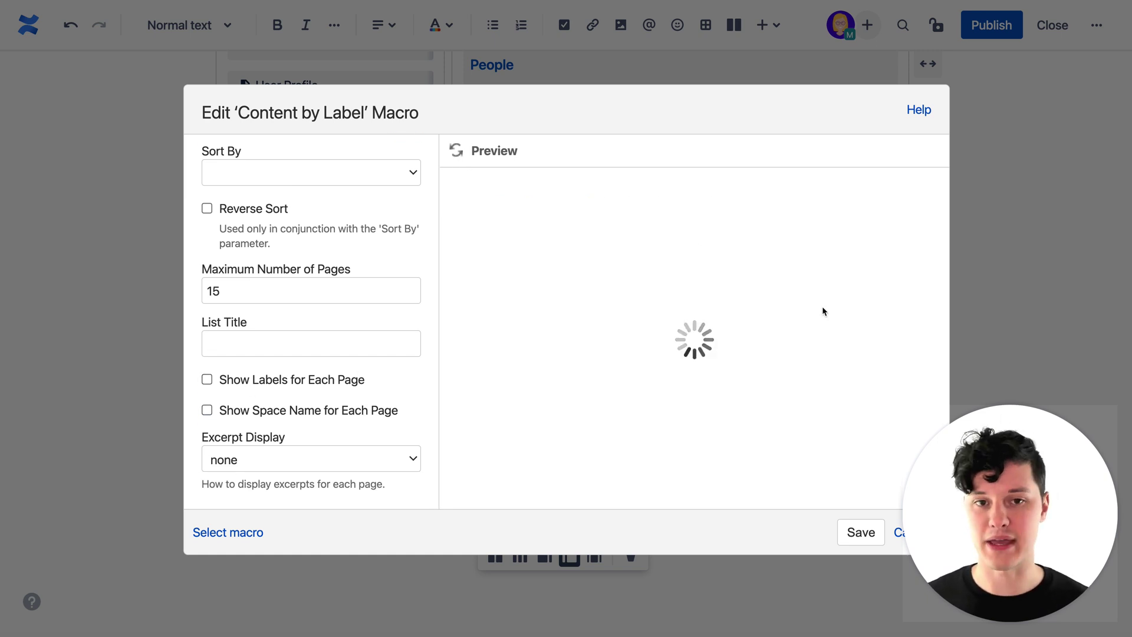
click(861, 531)
scroll(676, 446, down, 3)
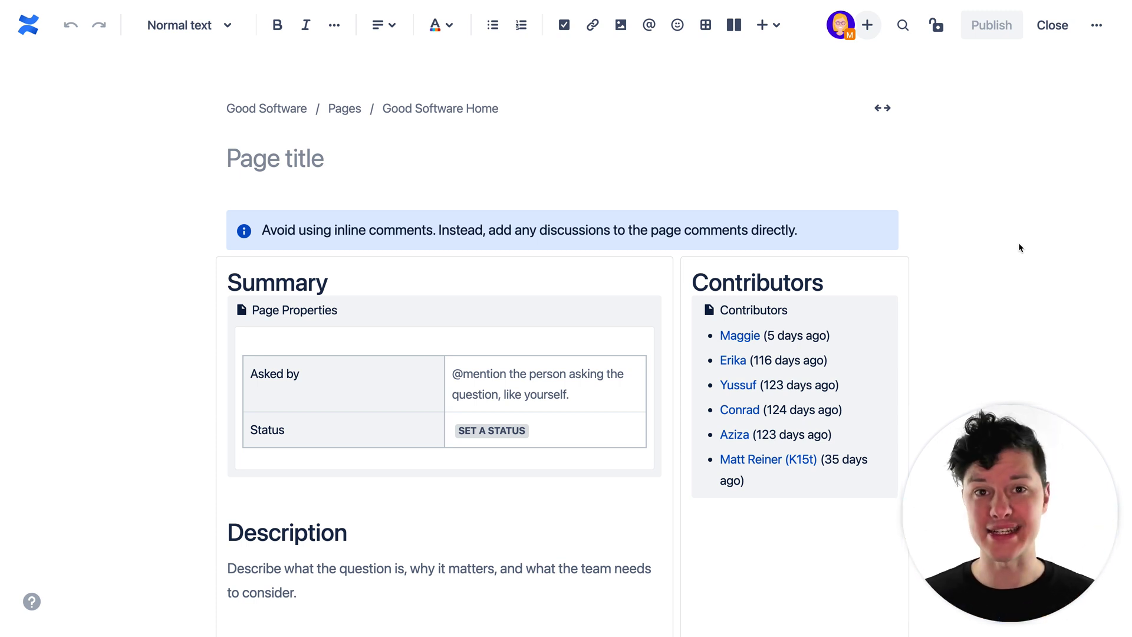
scroll(1018, 248, down, 3)
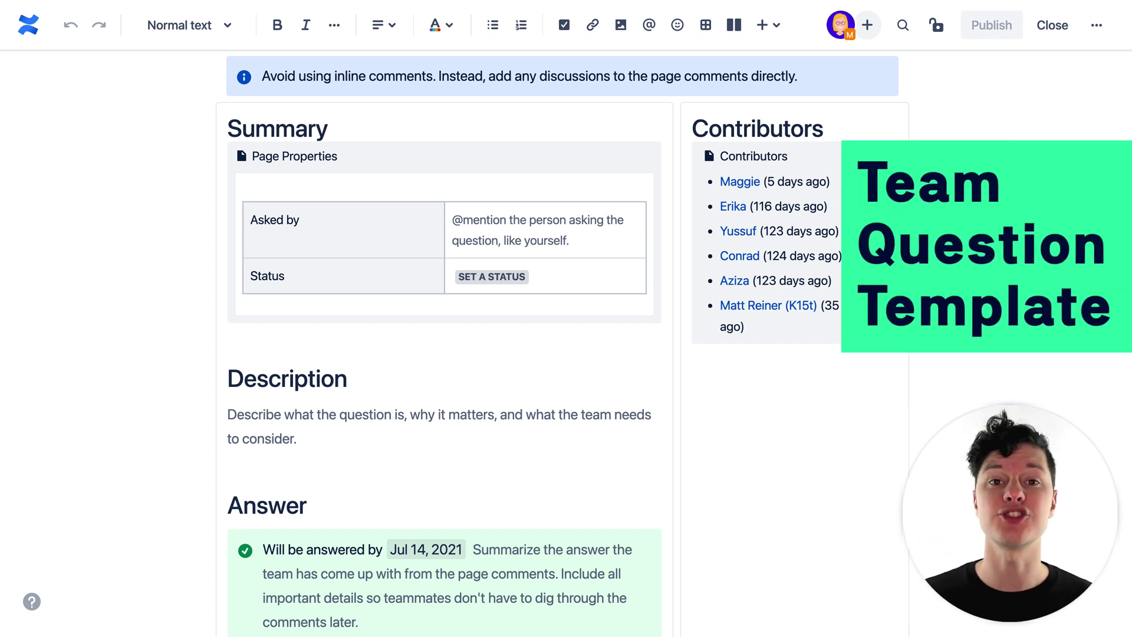
scroll(381, 270, down, 3)
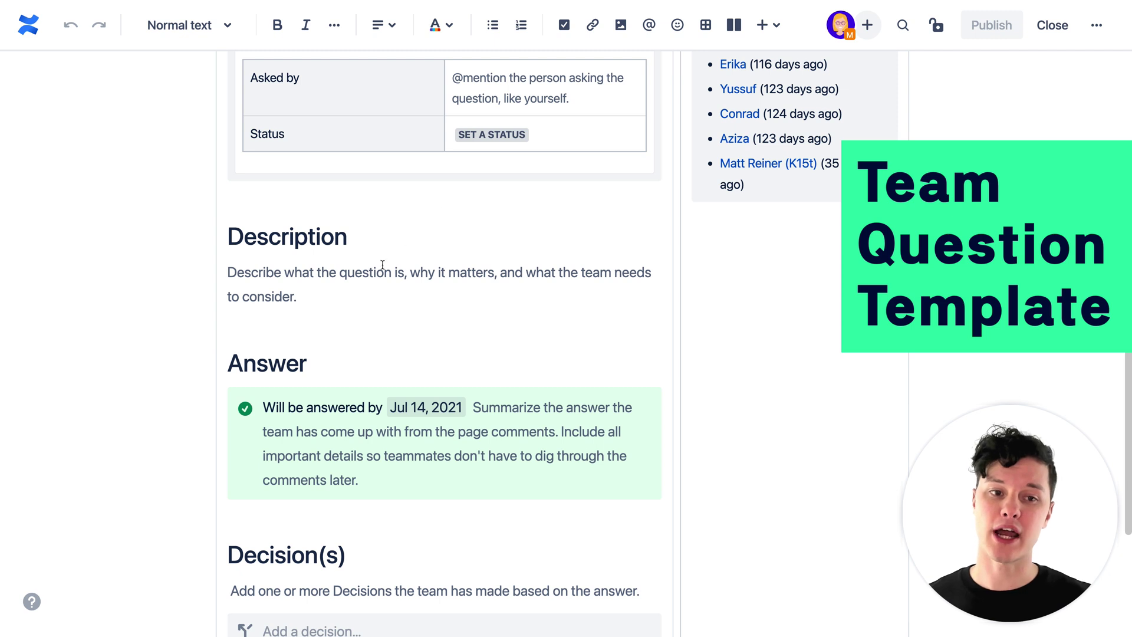
scroll(523, 318, down, 1)
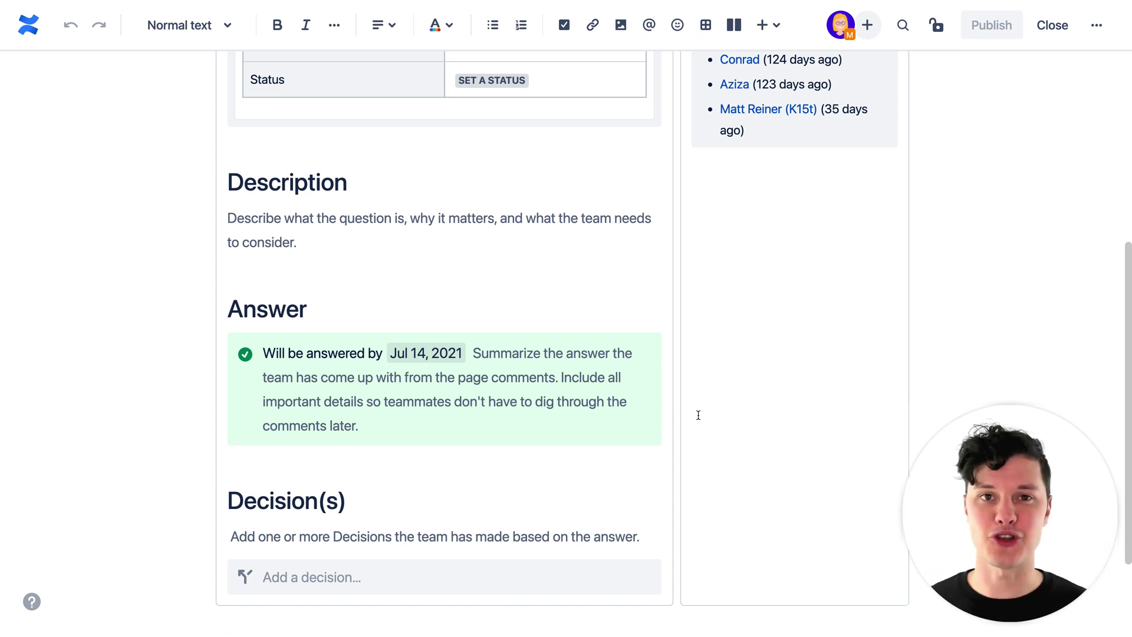
scroll(697, 415, down, 2)
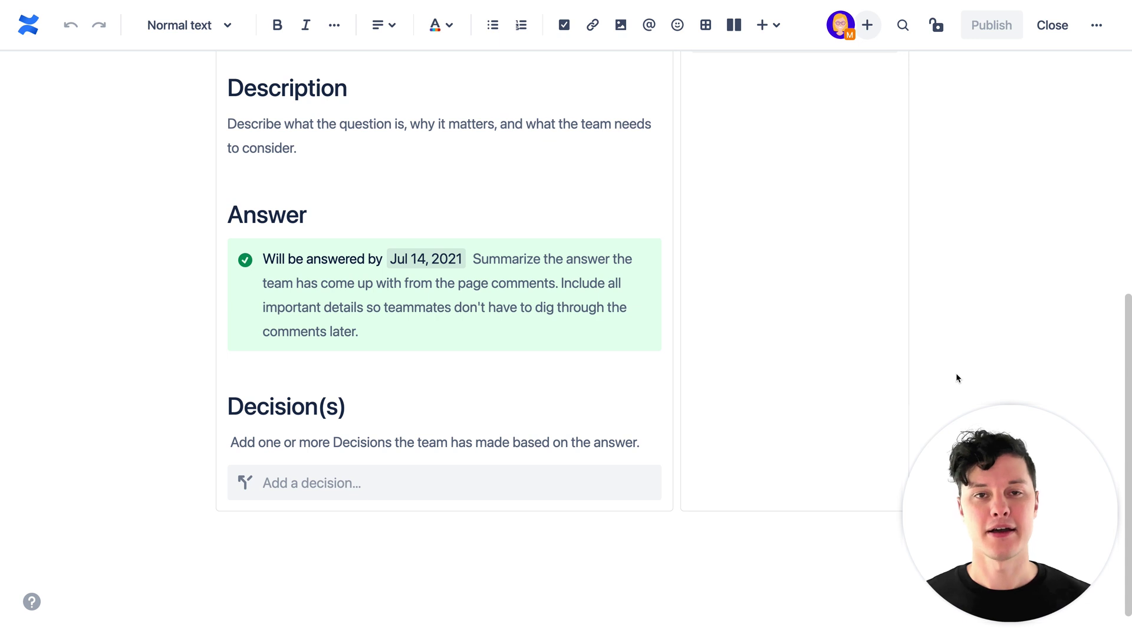
scroll(957, 377, up, 10)
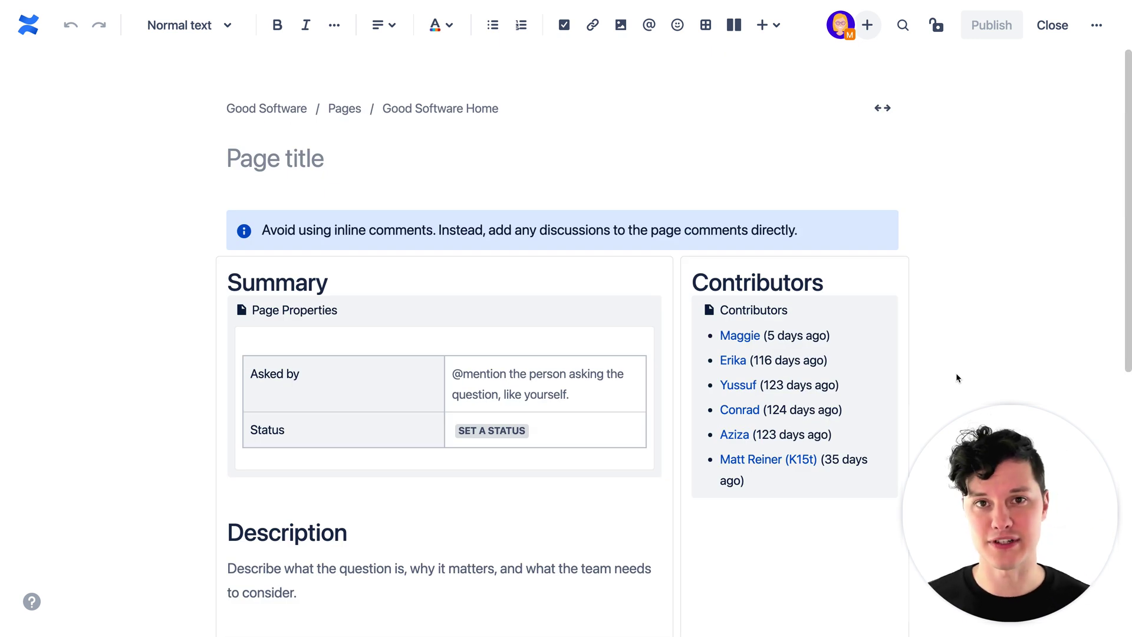